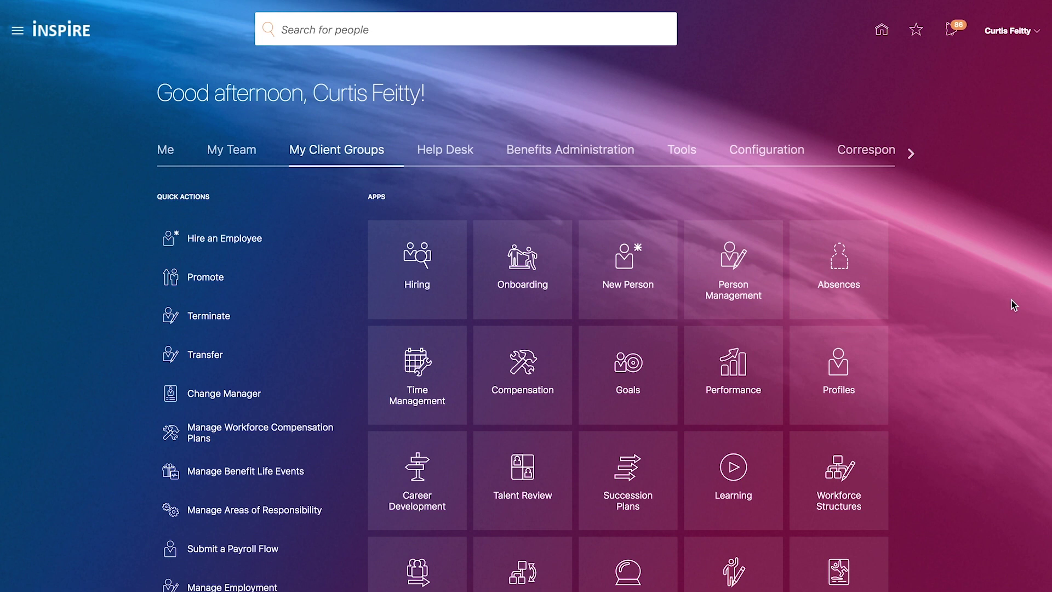
Search for people whose names start with 'Pa'.
left_click(498, 26)
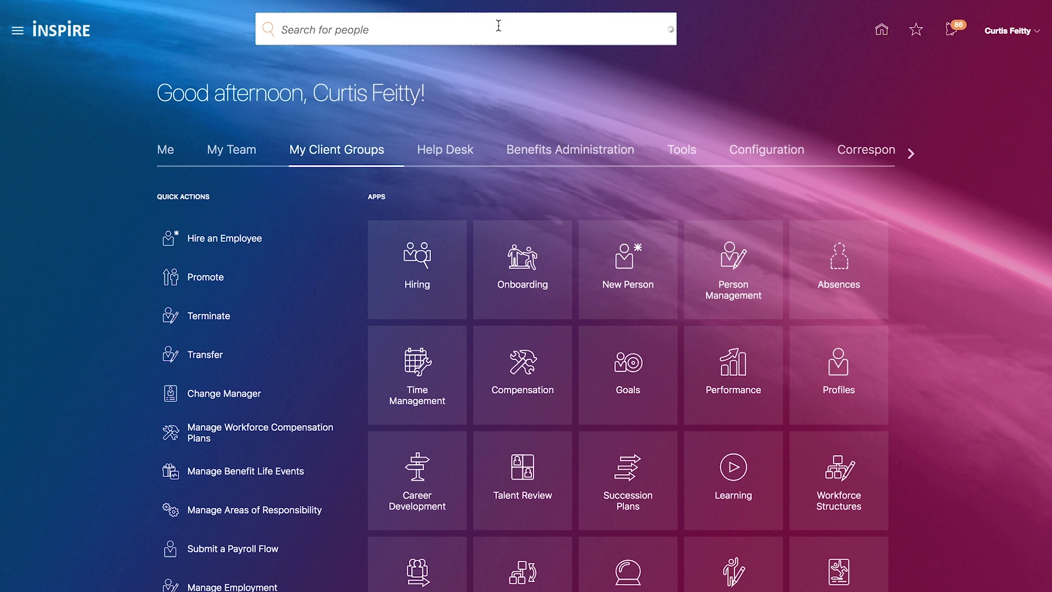
type("Pa")
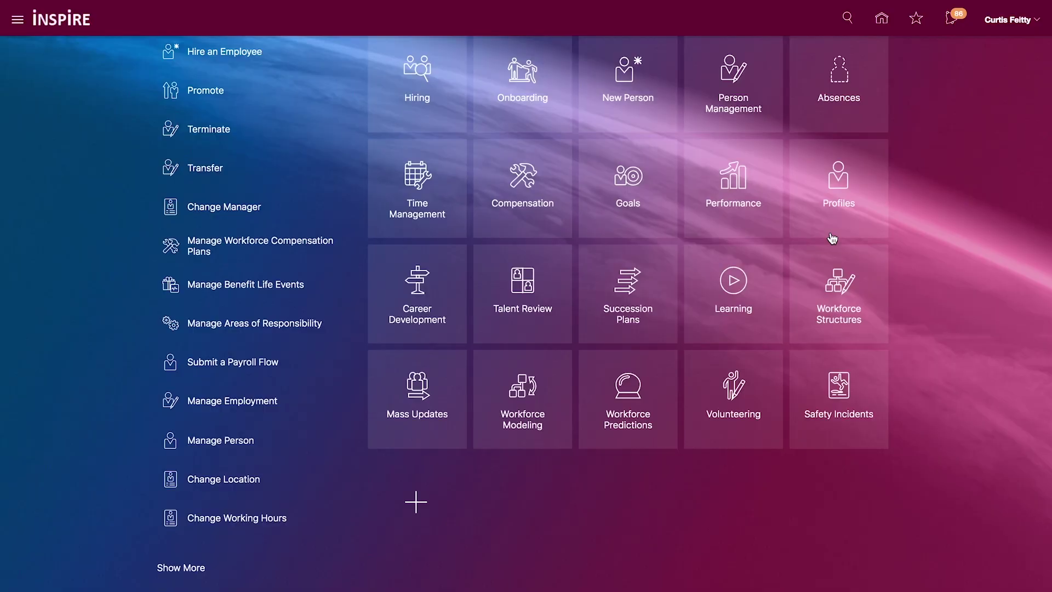
Scroll down the home page to the Analytics dashboard with its Sickness chart.
scroll(832, 239, "down", 2)
scroll(832, 238, "down", 1)
scroll(833, 237, "down", 1)
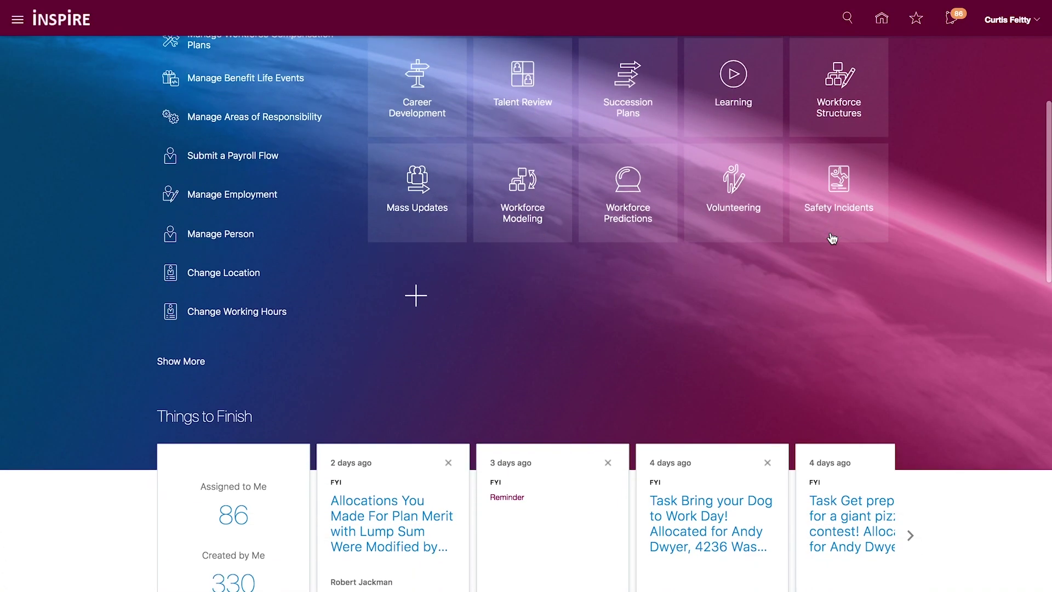
scroll(833, 237, "down", 2)
scroll(832, 237, "down", 2)
scroll(832, 237, "down", 1)
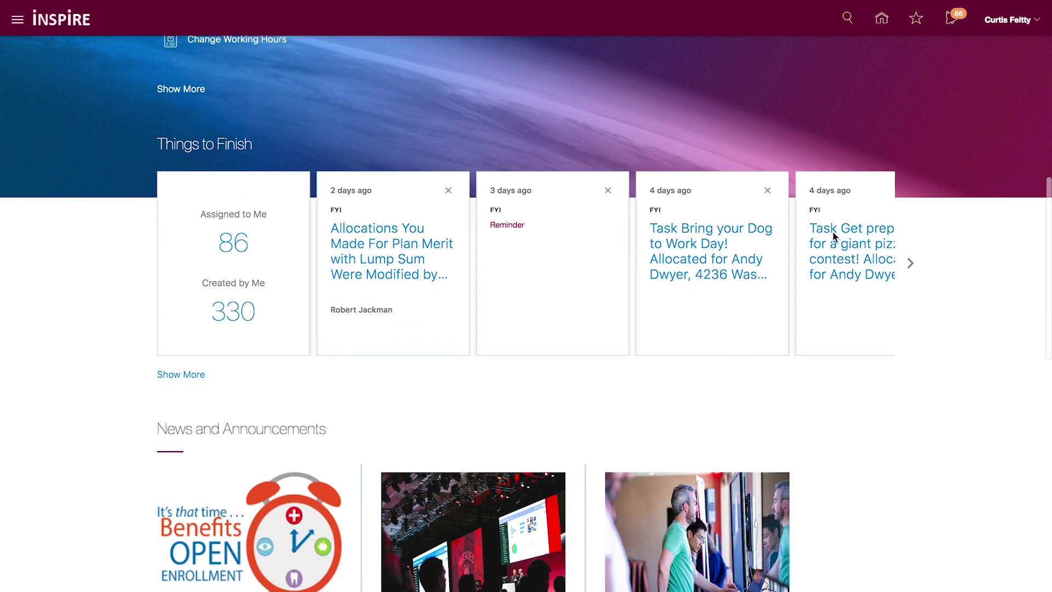
scroll(832, 237, "down", 2)
scroll(833, 236, "down", 2)
scroll(832, 237, "down", 1)
scroll(832, 238, "down", 1)
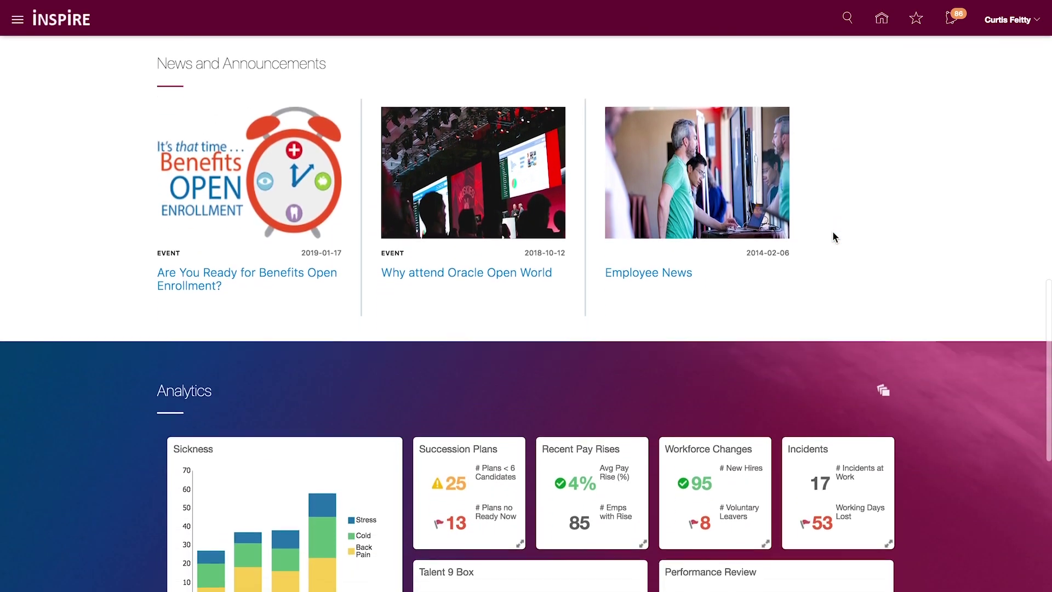
scroll(832, 237, "down", 1)
scroll(833, 237, "down", 1)
scroll(832, 237, "down", 2)
scroll(833, 237, "down", 1)
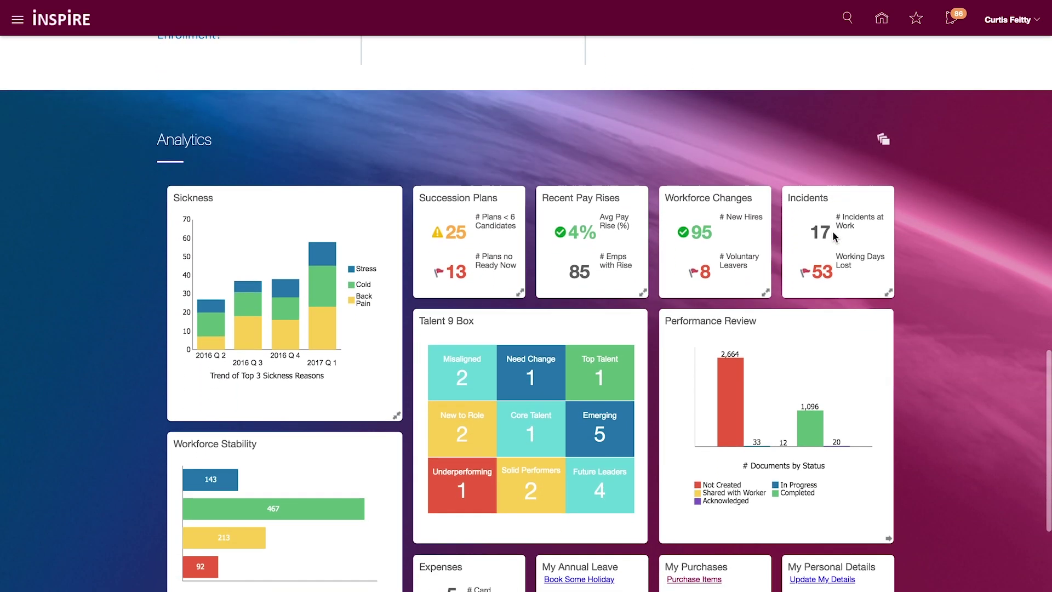
scroll(832, 236, "down", 1)
scroll(833, 232, "down", 1)
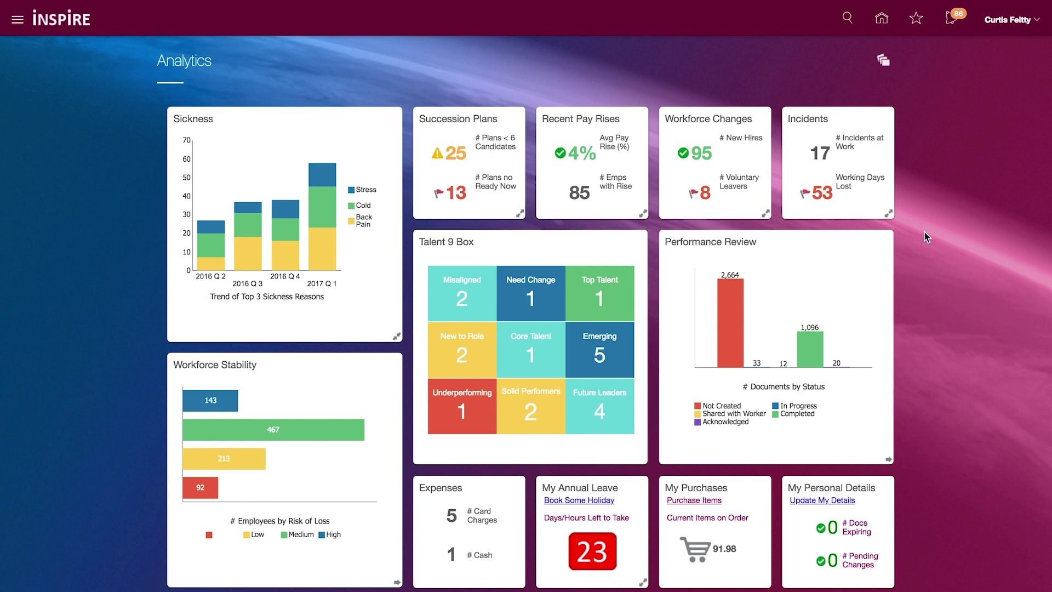
mouse_move(284, 264)
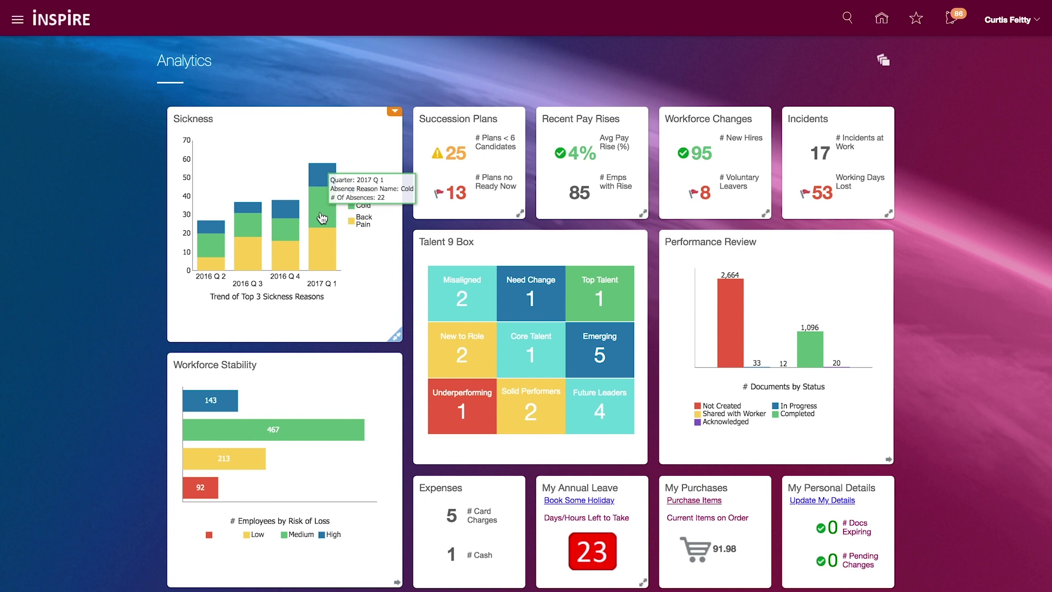
mouse_move(322, 205)
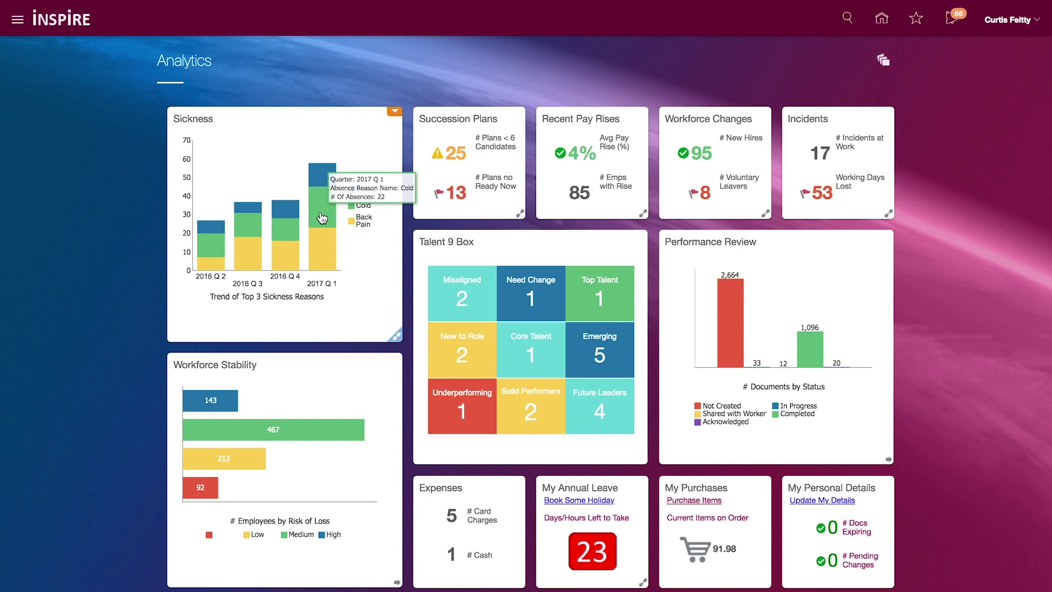
Open the Sickness chart's detailed report, then the Absence Management dashboard.
left_click(322, 218)
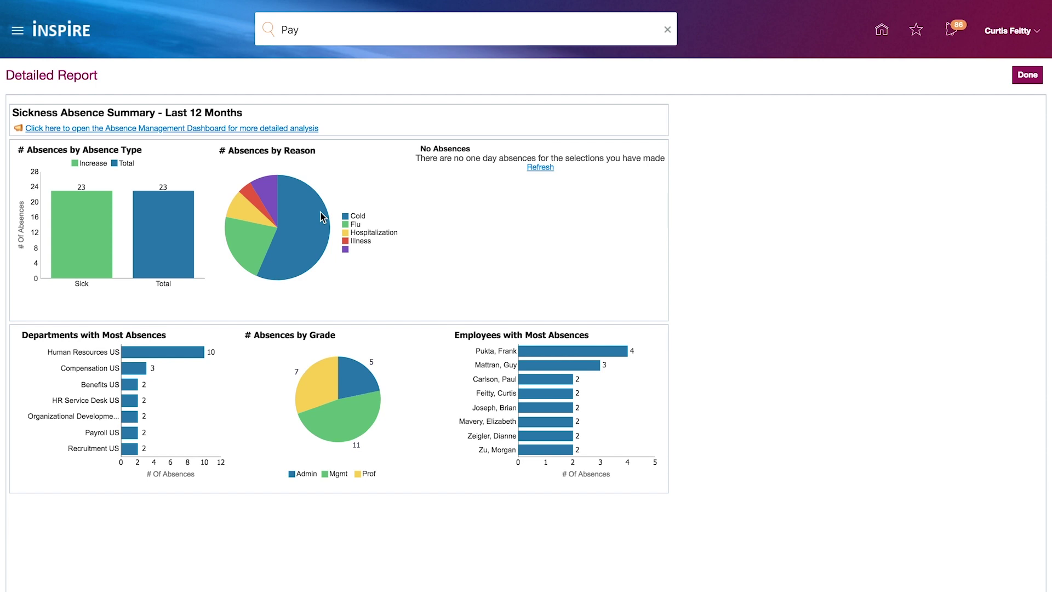
mouse_move(304, 226)
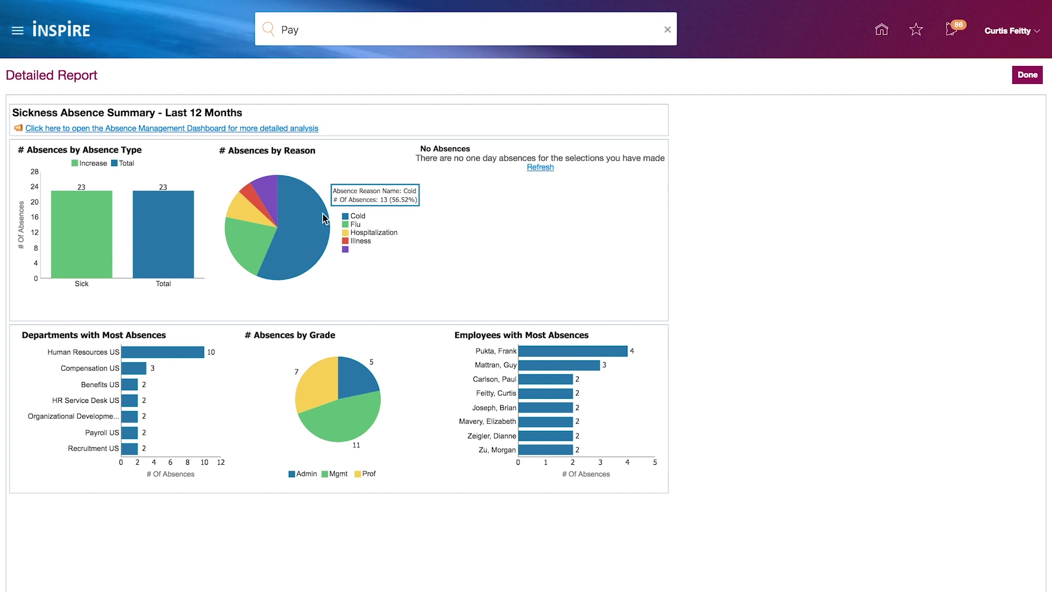
left_click(229, 129)
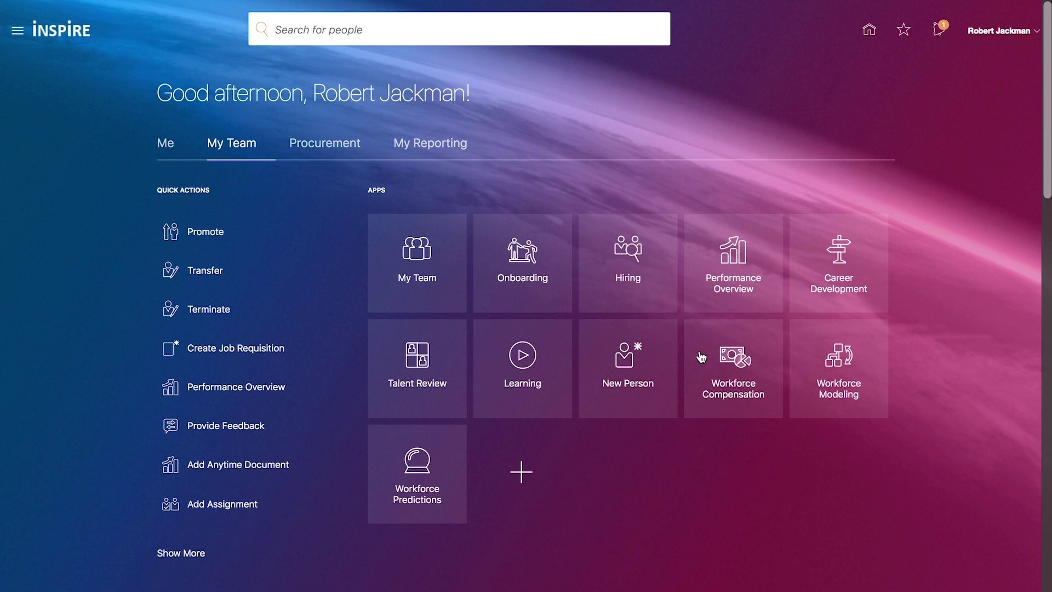
Open the Workforce Predictions tile showing team performance and termination risk.
left_click(424, 477)
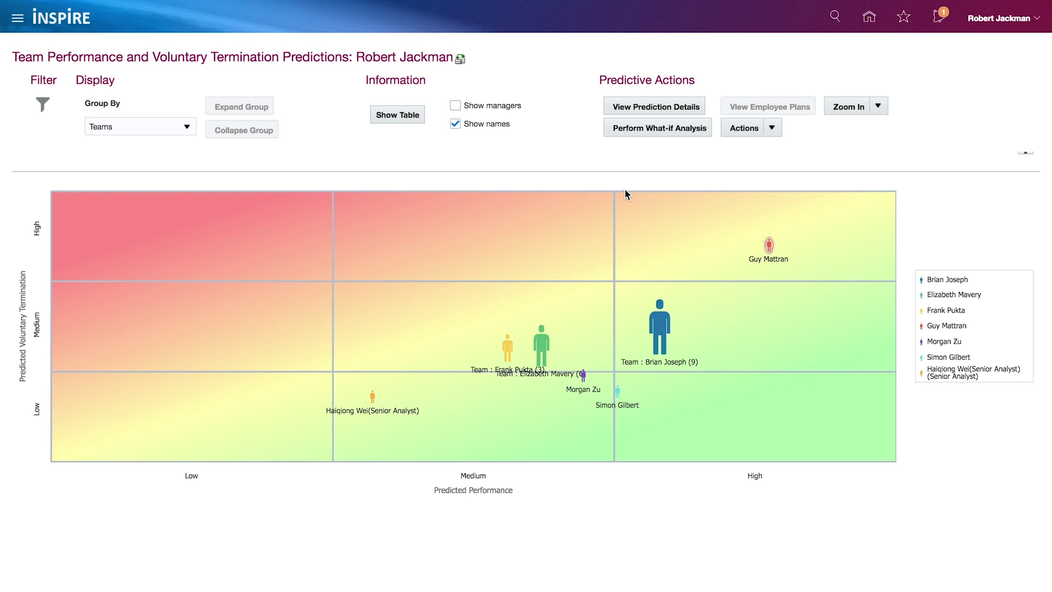
mouse_move(769, 246)
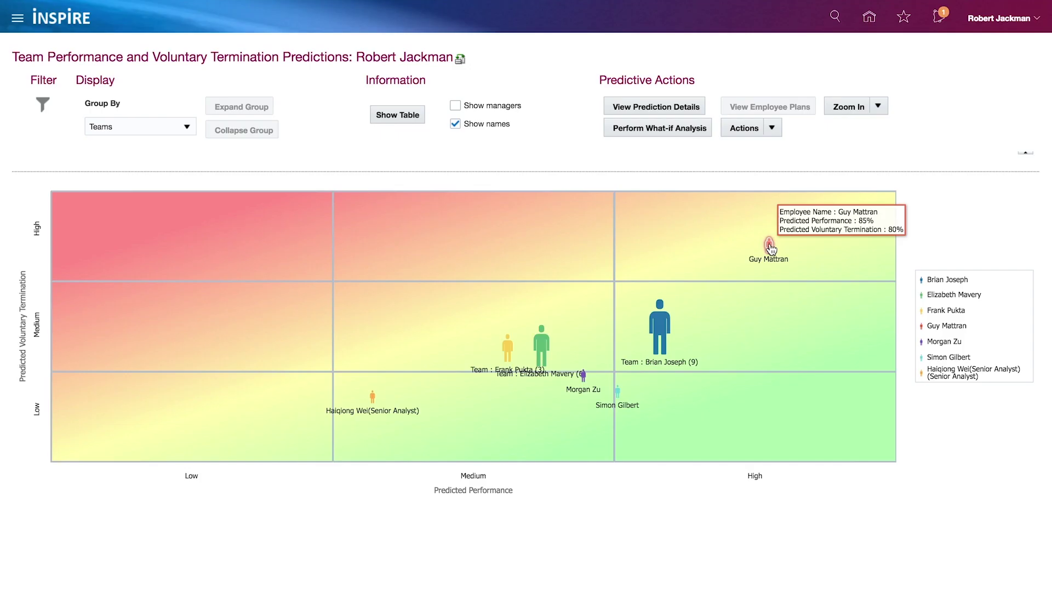
View the prediction details behind the team's termination predictions.
left_click(675, 109)
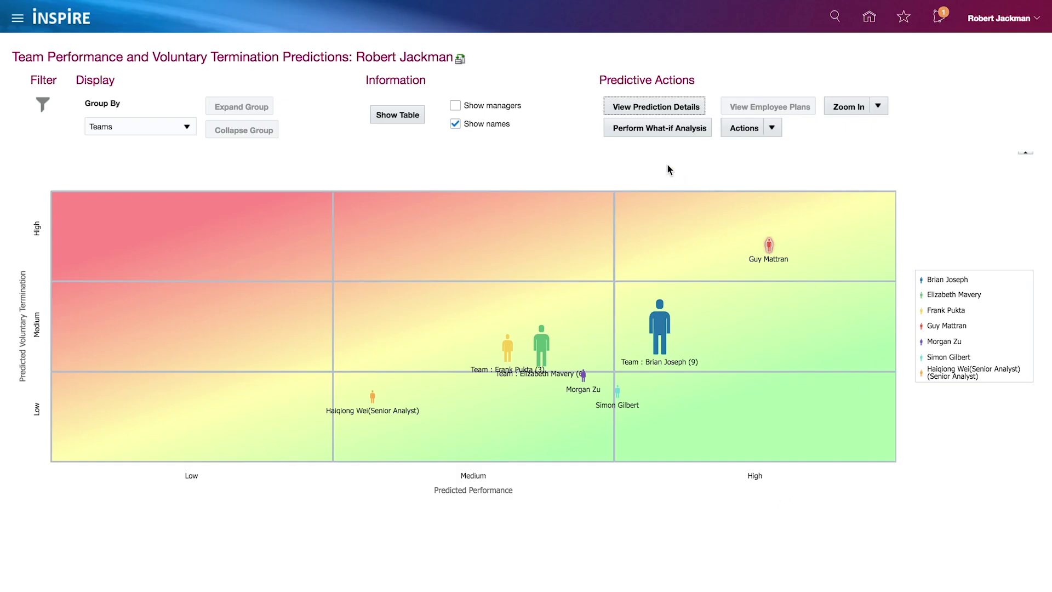
left_click(642, 131)
mouse_move(826, 193)
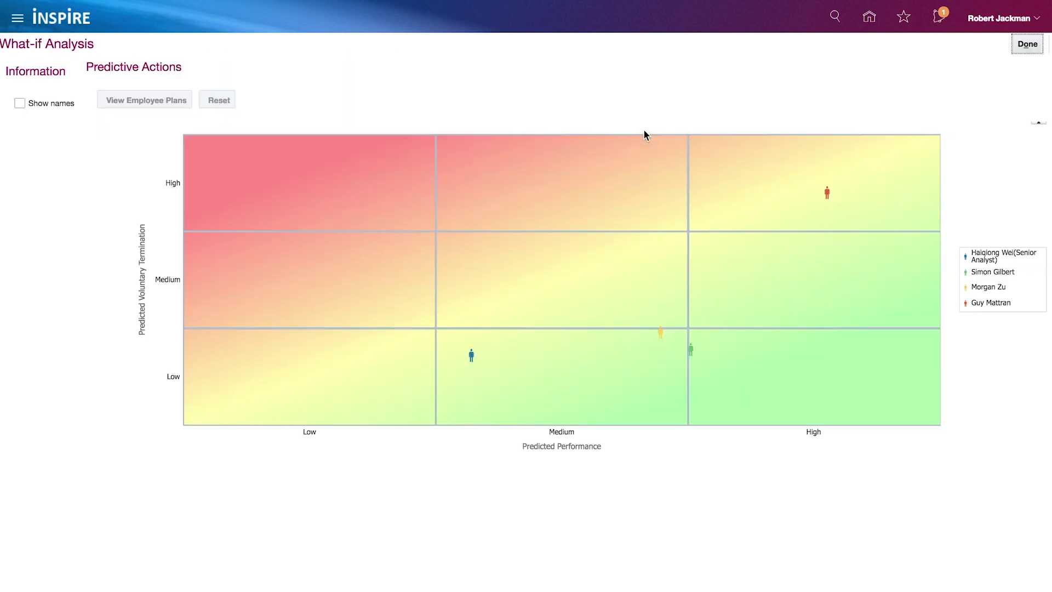
left_click(828, 195)
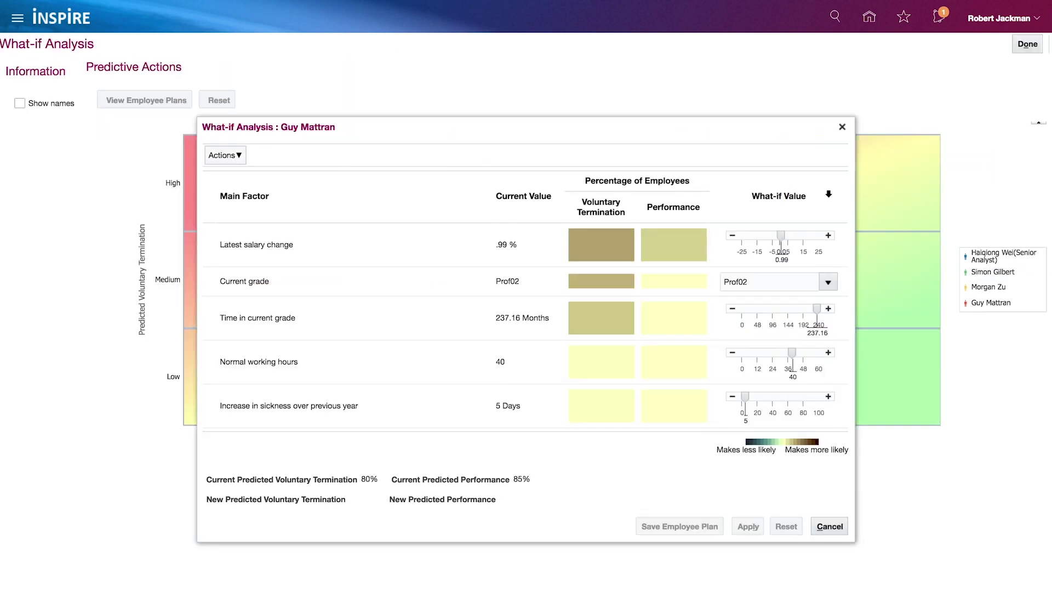
left_click_drag(781, 235, 787, 236)
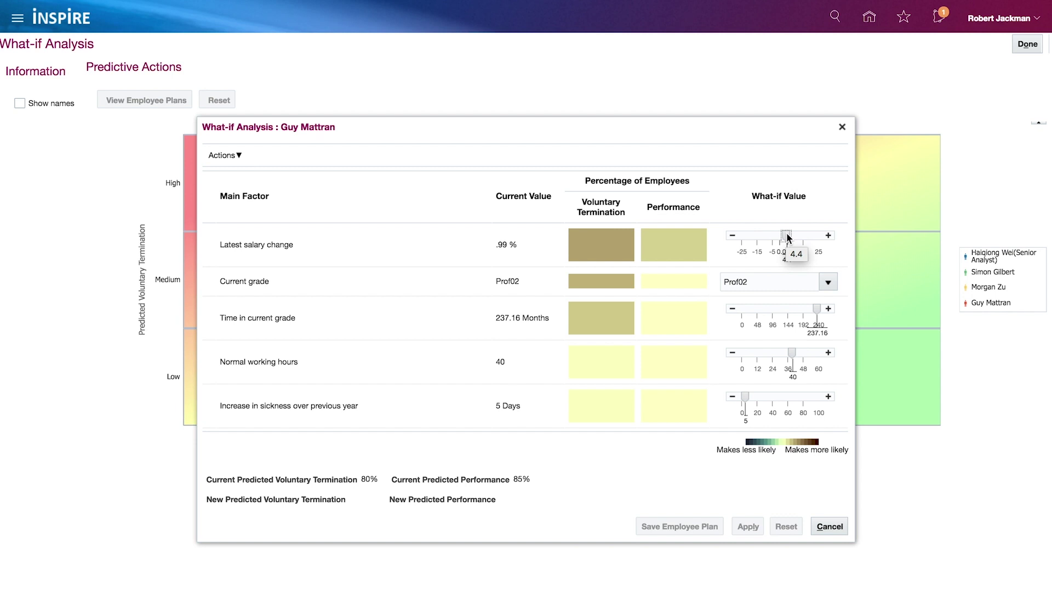
left_click(748, 526)
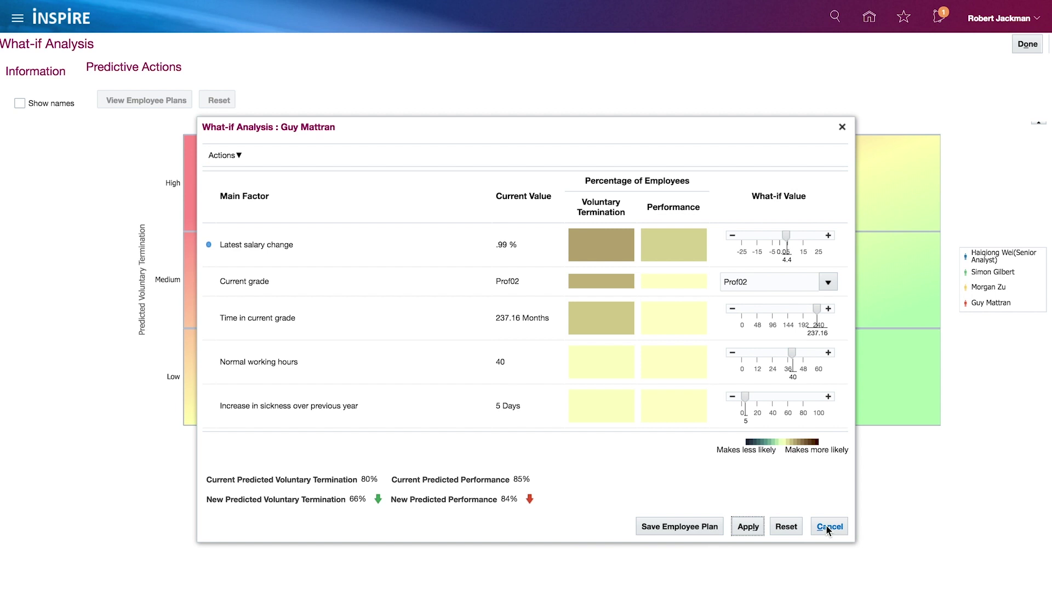
left_click(826, 526)
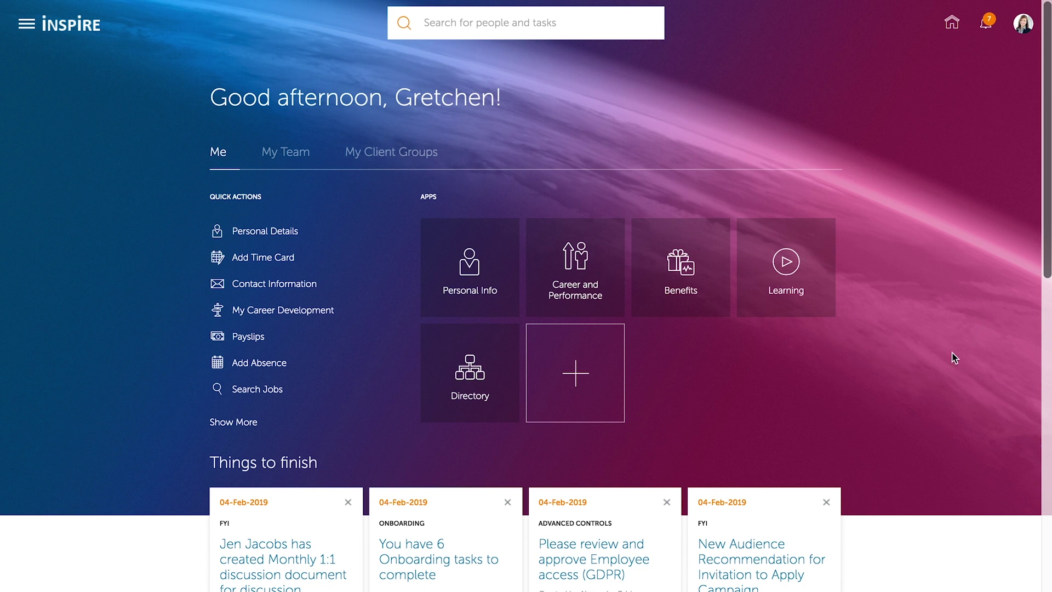
Open the 'Please review and approve Employee access (GDPR)' task under Things to finish.
left_click(600, 558)
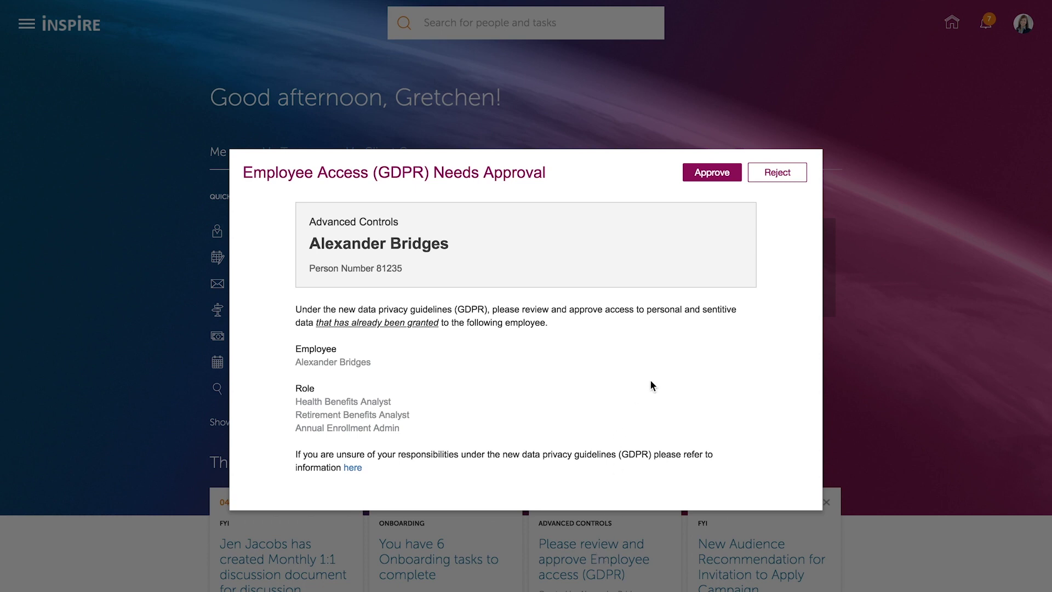